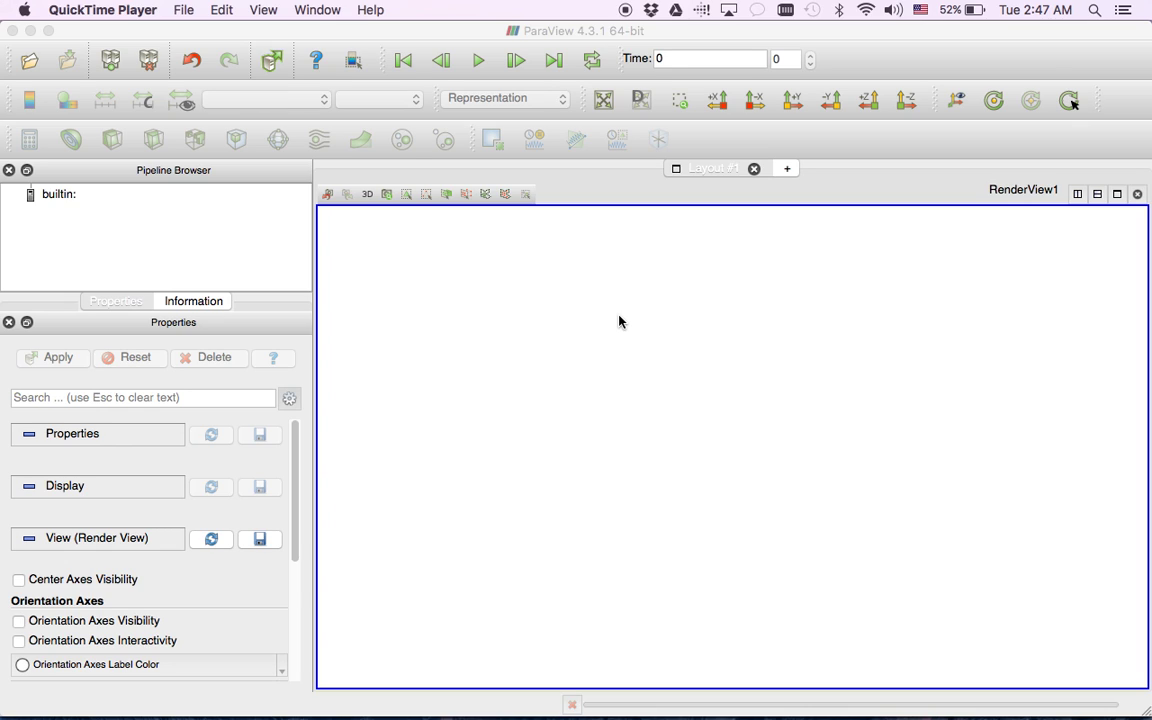
- Open cracked_bar_crack_GFEM.vtu in ParaView, apply it, and display it as Surface With Edges
left_click(236, 234)
left_click(29, 61)
key("Escape")
left_click(454, 312)
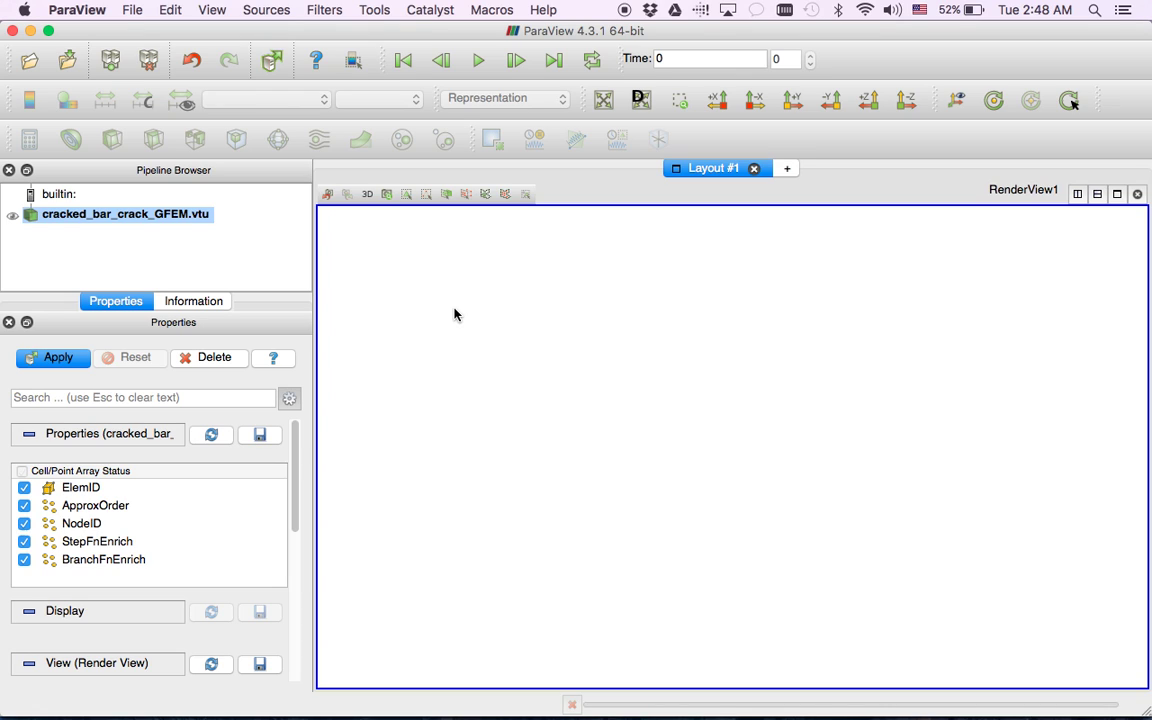
left_click(57, 358)
left_click(521, 99)
left_click(516, 111)
- Rotate the meshed bar to a slight tilt and zoom so it fills the render view
left_click_drag(643, 370, 638, 368)
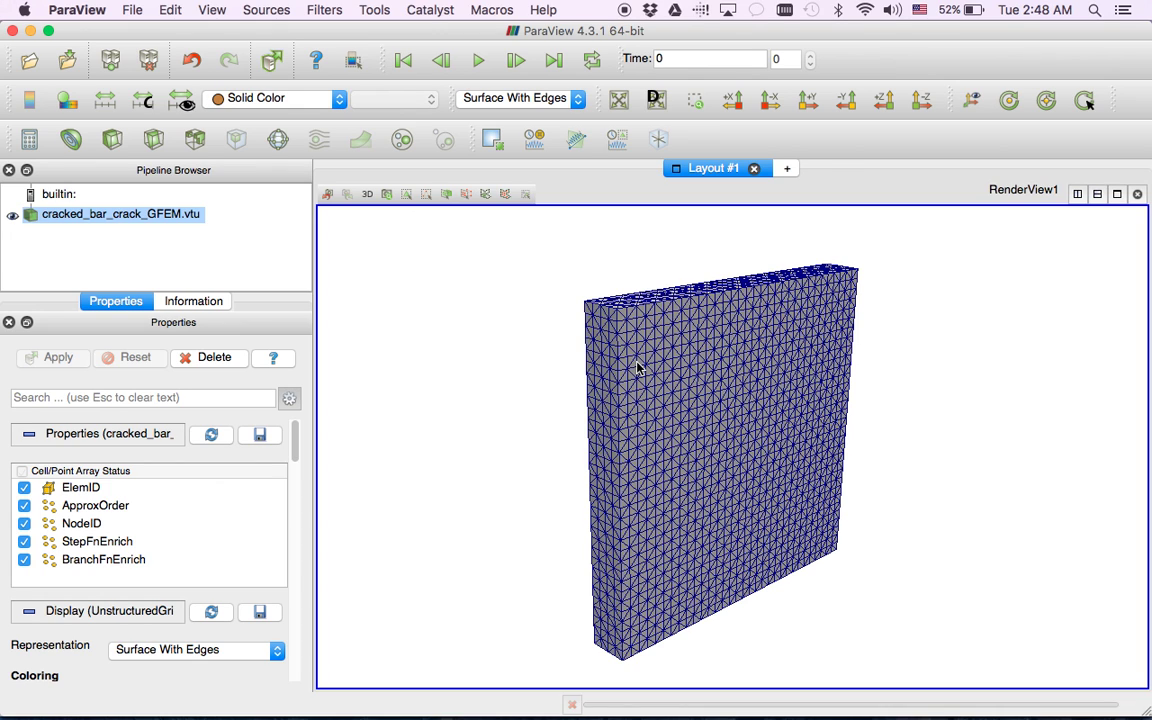
scroll(640, 368, "up", 3)
left_click_drag(656, 368, 695, 360)
scroll(695, 360, "down", 3)
- Save the current bar view as the screenshot Image1.png at the default size
left_click(132, 12)
left_click(175, 146)
left_click(579, 468)
type("Image1")
left_click(866, 477)
key("ctrl+Up")
- Import Image1.png into the Inkscape document and drag it up over the top of the page
left_click(431, 270)
left_click(14, 50)
left_click(77, 229)
left_click(950, 653)
left_click_drag(553, 392, 583, 263)
- Draw a rectangle around the bar and pull its edges in to fit it snugly
left_click(18, 287)
left_click_drag(491, 164, 681, 383)
left_click(681, 384)
left_click_drag(681, 384, 679, 386)
left_click_drag(681, 163, 668, 166)
left_click_drag(491, 163, 502, 163)
left_click_drag(681, 385, 665, 387)
scroll(572, 310, "up", 1, "ctrl")
scroll(576, 309, "down", 2, "ctrl")
- Select the image with the rectangle and apply Object > Clip > Set
left_click(16, 142)
left_click_drag(335, 157, 897, 450)
left_click(156, 47)
mouse_move(277, 180)
left_click(415, 182)
key("ctrl")
scroll(585, 270, "up", 2, "ctrl")
- Drag the clipped bar image up to sit near the top centre of the page
left_click_drag(580, 268, 571, 260)
scroll(594, 215, "up", 3, "ctrl")
scroll(527, 200, "up", 2)
scroll(531, 260, "up", 3, "ctrl")
scroll(563, 294, "down", 4, "ctrl")
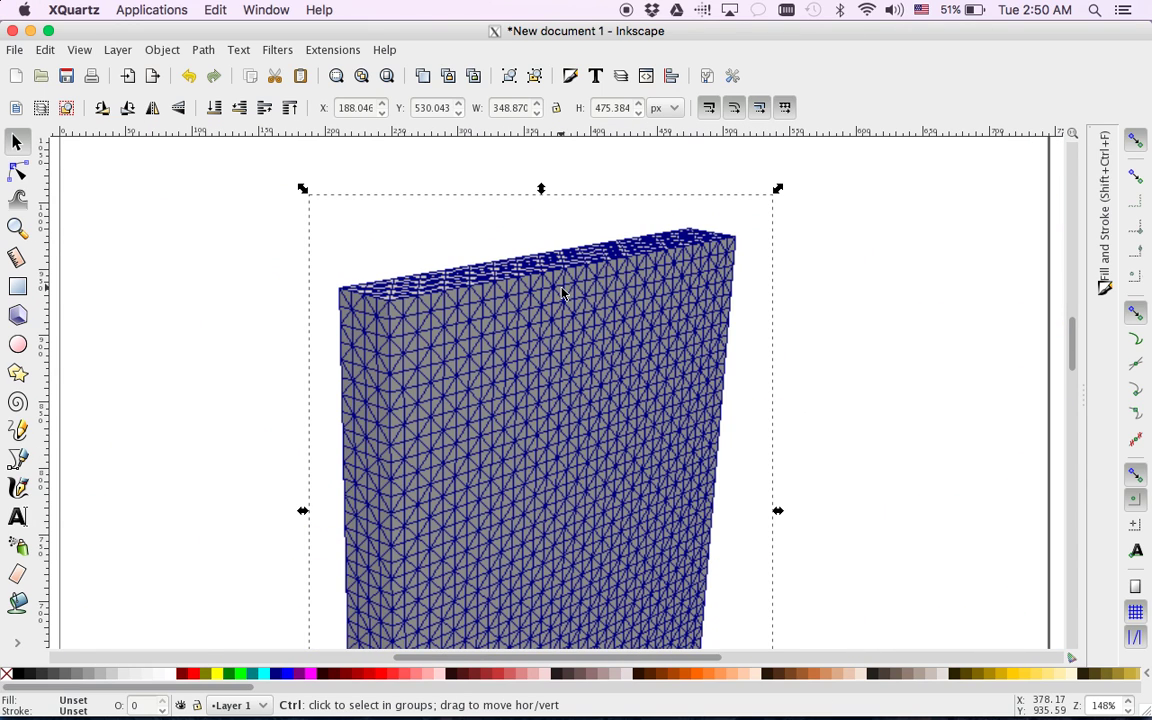
scroll(563, 294, "down", 1, "ctrl")
left_click_drag(566, 292, 566, 279)
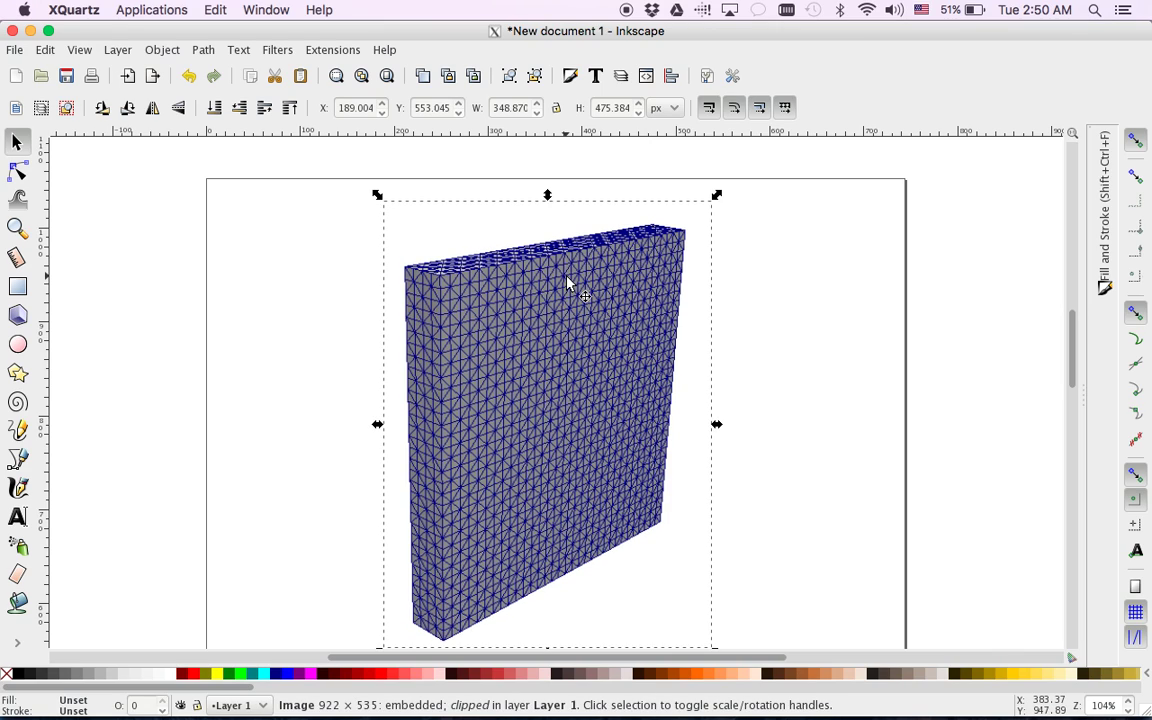
left_click(558, 303)
left_click_drag(558, 303, 562, 291)
- Save the ParaView bar view as Image2.png at 4610 x 2675 pixels
key("ctrl+Up")
left_click(421, 264)
left_click(139, 12)
left_click(211, 145)
double_click(509, 280)
type("4610")
key("Tab")
type("26")
left_click(582, 470)
type("Im")
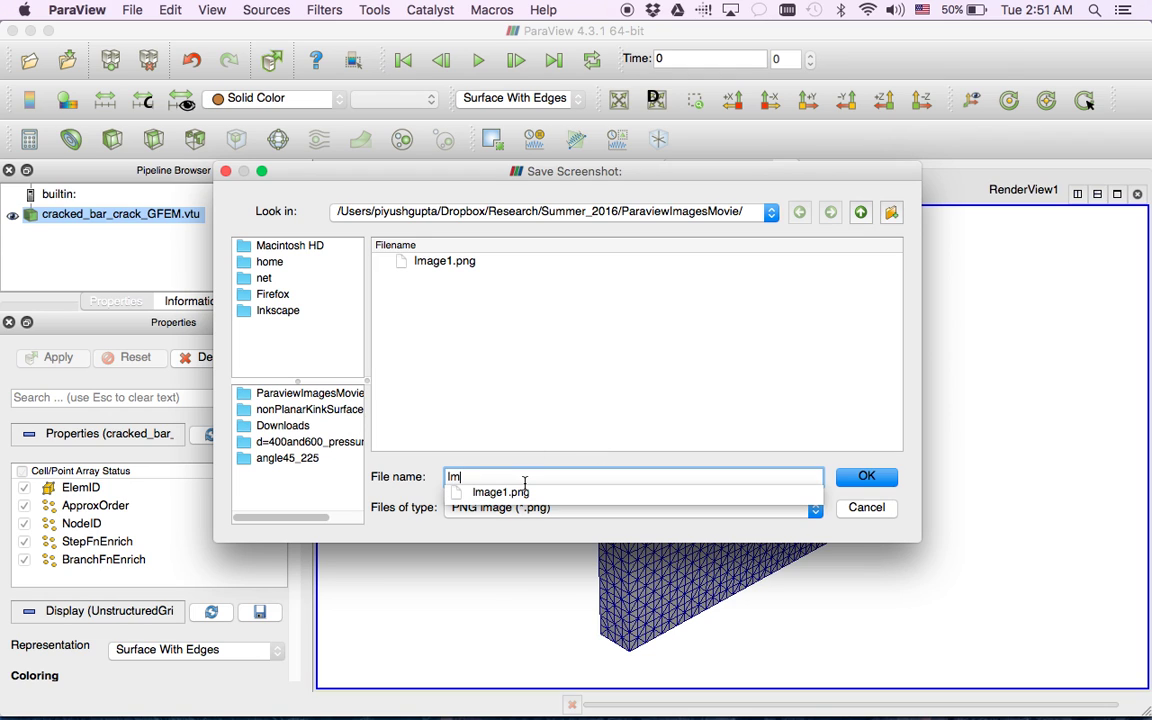
type("age2")
left_click(866, 476)
- Import Image2.png into Inkscape alongside the first cropped image and zoom out to see it
key("ctrl+Up")
left_click(417, 334)
left_click(756, 285)
left_click(14, 49)
left_click(90, 230)
left_click(462, 226)
left_click(952, 653)
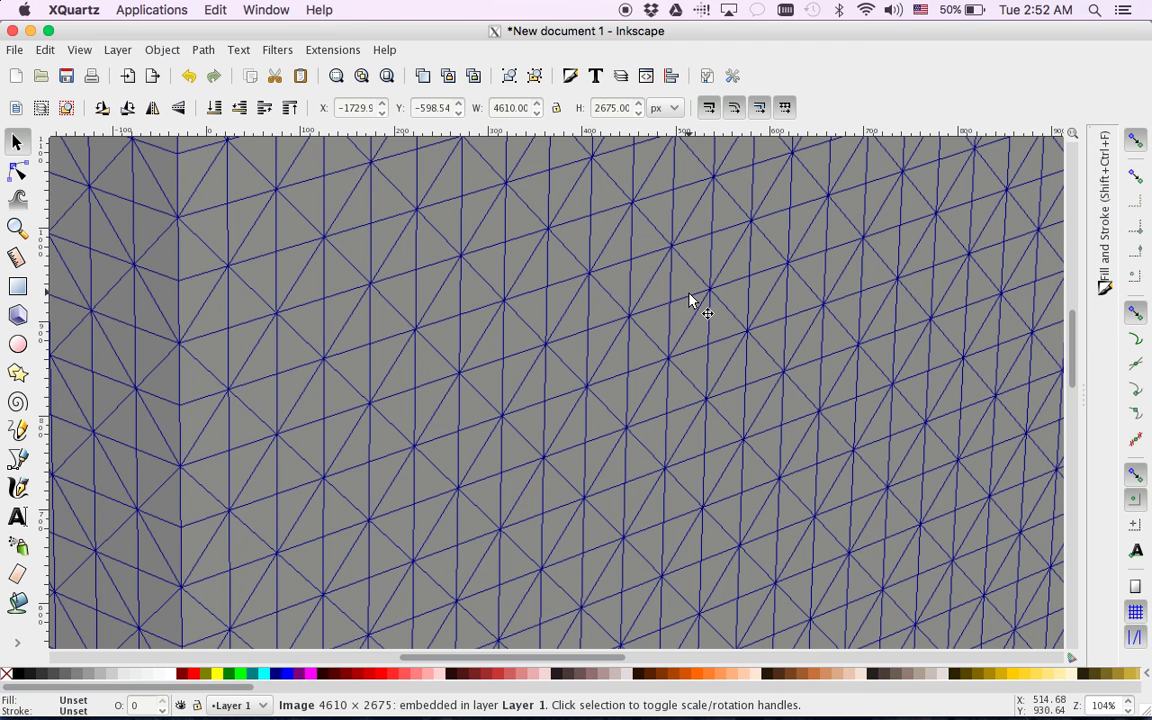
scroll(690, 298, "up", 2, "ctrl")
scroll(697, 300, "down", 4, "ctrl")
scroll(697, 300, "down", 4, "ctrl")
- Position the large grey mesh image and draw a crop rectangle over the bar
left_click_drag(787, 344, 648, 479)
scroll(740, 450, "up", 2)
scroll(740, 447, "up", 4)
scroll(740, 447, "down", 7)
left_click_drag(732, 354, 748, 490)
left_click_drag(669, 489, 483, 318)
left_click(17, 285)
mouse_move(418, 345)
left_mouse_down()
mouse_move(504, 463)
mouse_move(506, 509)
left_mouse_up()
left_click_drag(297, 219, 311, 228)
- Move the small blue image aside, then clip the grey image to the crop rectangle
left_click(16, 143)
left_click_drag(57, 145, 750, 634)
left_click(754, 617)
left_click_drag(707, 313, 968, 297)
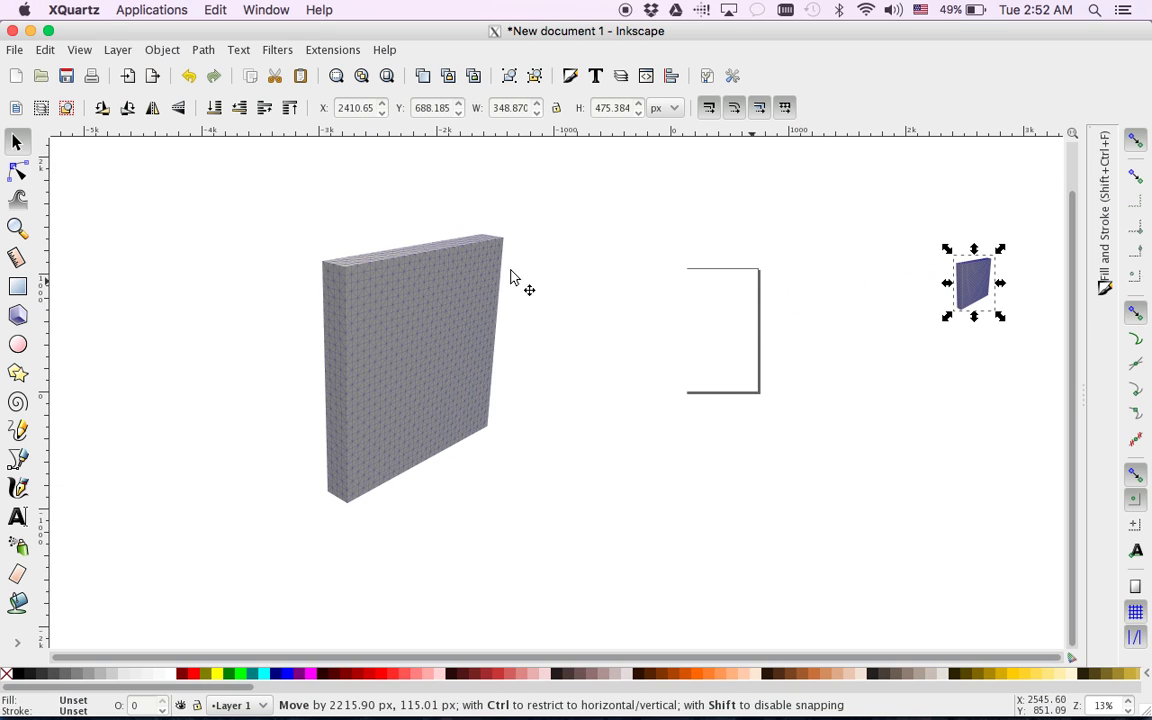
left_click_drag(59, 147, 818, 660)
left_click(158, 50)
mouse_move(185, 184)
left_click(408, 184)
left_click(908, 349)
- Bring both clipped images back onto the page and settle the grey mesh image in place
left_click_drag(977, 305, 702, 300)
left_click_drag(459, 355, 725, 442)
left_click_drag(636, 396, 635, 329)
scroll(655, 306, "down", 1, "ctrl")
scroll(655, 306, "up", 6, "ctrl")
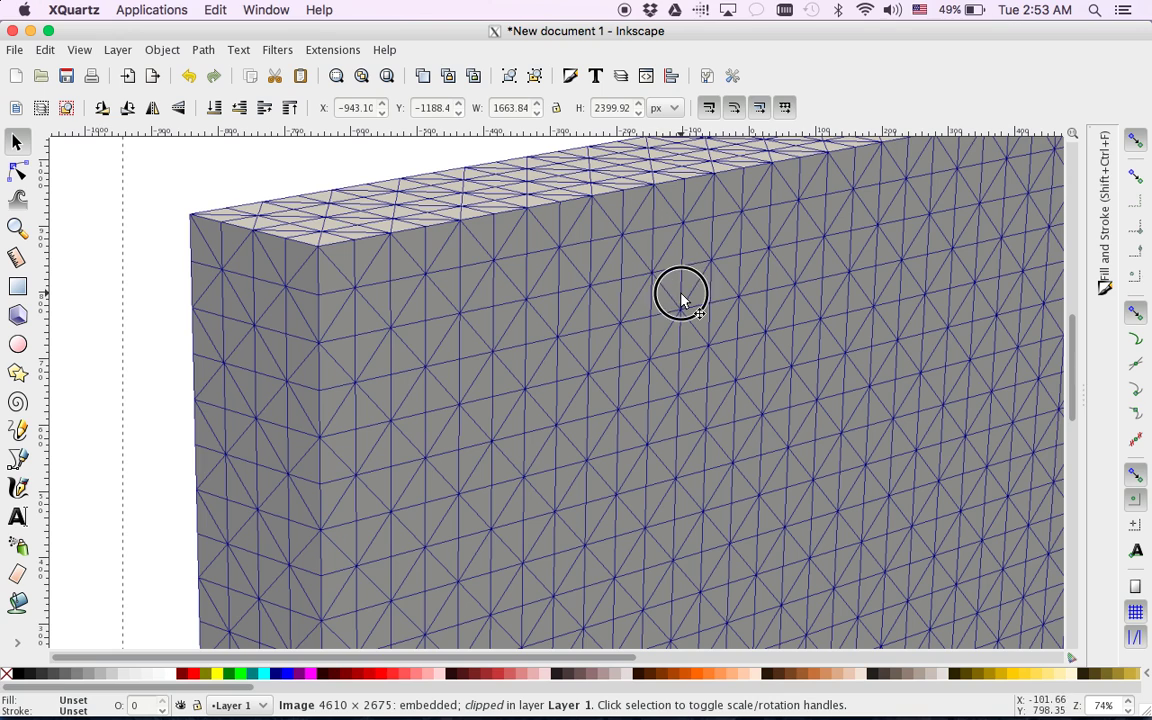
left_click_drag(680, 300, 568, 391)
left_click_drag(764, 288, 690, 318)
scroll(792, 312, "up", 1, "ctrl")
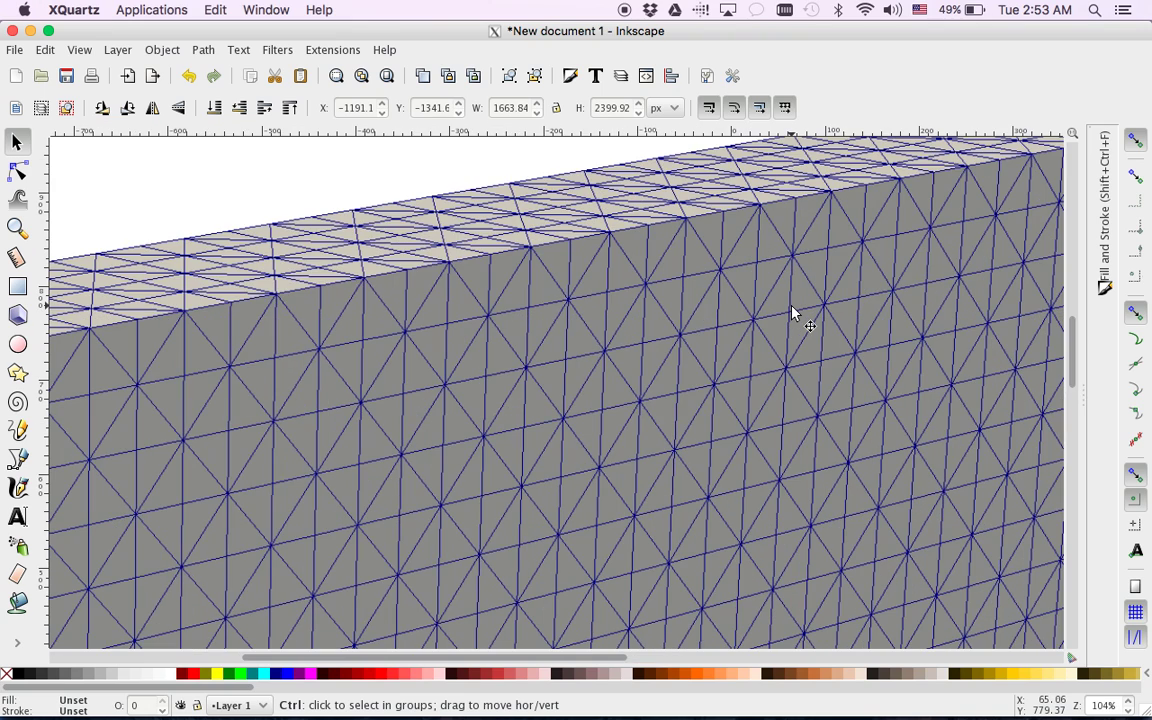
scroll(792, 312, "down", 4, "ctrl")
scroll(786, 405, "down", 1, "ctrl")
left_click_drag(784, 411, 766, 327)
- Scale the clipped grey mesh image proportionally to 20% width, giving 332.769 x 479.985 px
left_click(170, 48)
left_click(332, 508)
triple_click(934, 190)
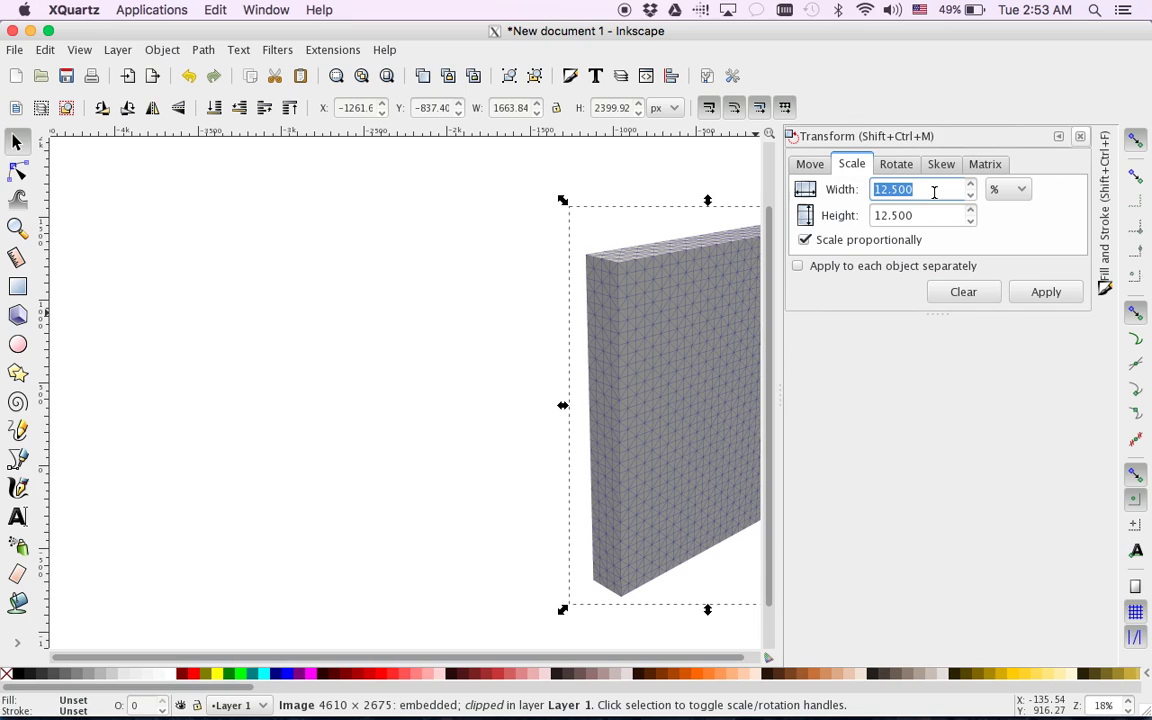
type("16")
left_click(920, 213)
left_click(1041, 290)
left_click(1058, 136)
- Move the shrunken grey image onto the page and deselect it
left_click_drag(707, 404, 845, 409)
scroll(846, 411, "down", 1, "ctrl")
scroll(845, 410, "up", 4, "ctrl")
scroll(792, 318, "up", 10)
scroll(792, 344, "down", 8)
scroll(792, 344, "up", 2)
left_click(753, 342)
scroll(779, 347, "right", 3)
key("ctrl")
scroll(594, 384, "down", 1, "ctrl")
- Shift the blue box image left and down, then set the grey box image beside it
left_click_drag(568, 323, 490, 343)
left_click_drag(579, 411, 625, 287)
scroll(522, 303, "down", 1, "ctrl")
scroll(514, 303, "up", 3, "ctrl")
scroll(512, 307, "up", 1, "ctrl")
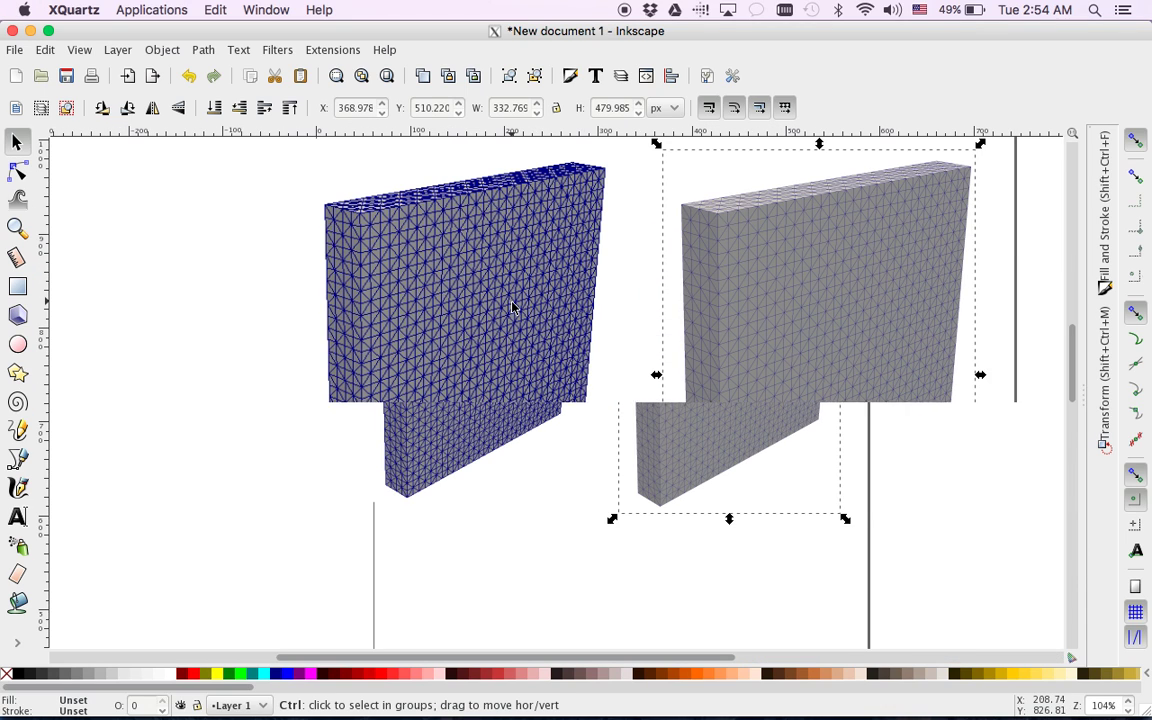
scroll(512, 307, "up", 1, "ctrl")
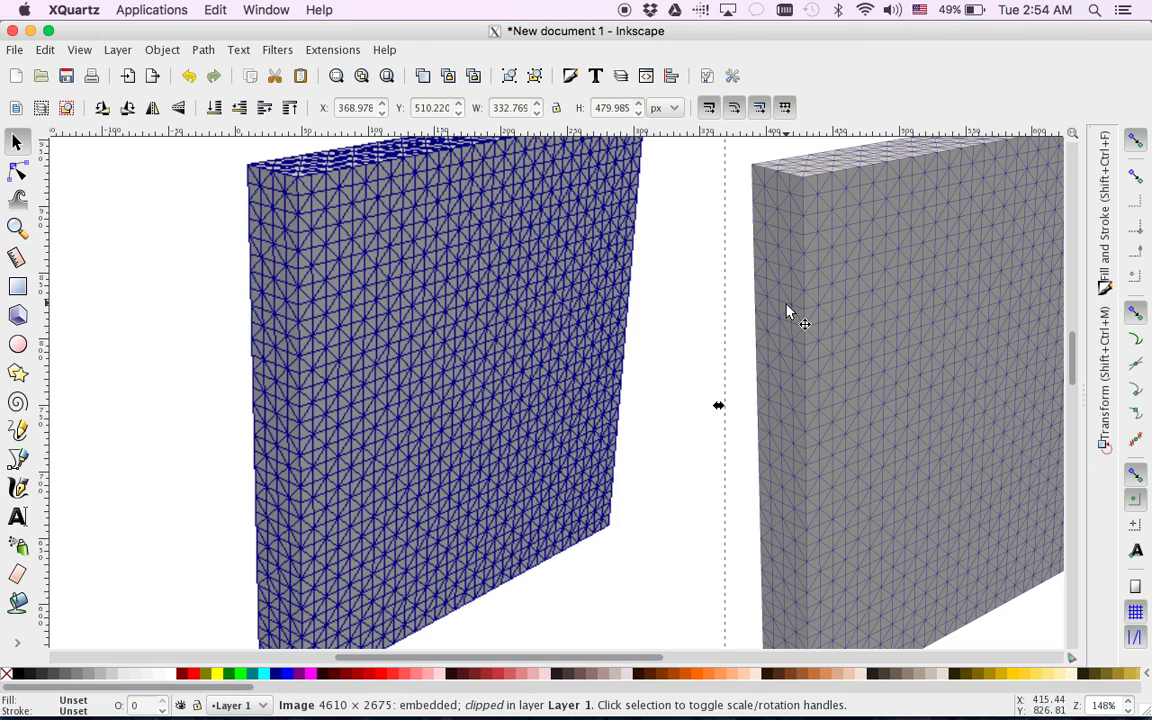
scroll(879, 313, "up", 1, "ctrl")
scroll(879, 313, "down", 3, "ctrl")
left_click(820, 289)
left_click_drag(820, 289, 779, 283)
- Scale the selected mesh image to 25% width with Object > Transform
left_click(168, 50)
left_click(262, 502)
left_click(1100, 371)
double_click(916, 192)
type("25")
key("Tab")
left_click(1042, 296)
left_click(1055, 137)
- Drag the shrunken image up and left onto the box
left_click_drag(838, 322, 773, 221)
scroll(738, 289, "down", 1, "ctrl")
scroll(740, 289, "up", 4, "ctrl")
scroll(764, 280, "down", 2, "ctrl")
scroll(930, 310, "down", 2, "ctrl")
scroll(970, 302, "up", 1, "ctrl")
scroll(707, 535, "right", 5)
scroll(457, 278, "up", 1, "ctrl")
scroll(457, 265, "up", 1, "ctrl")
scroll(457, 265, "up", 2, "ctrl")
scroll(481, 252, "up", 2)
- Scale the grey mesh image to 400% width via Shift+Ctrl+M
key("shift+ctrl+m")
double_click(898, 189)
left_click(899, 189)
type("400")
left_click(913, 213)
left_click(1046, 291)
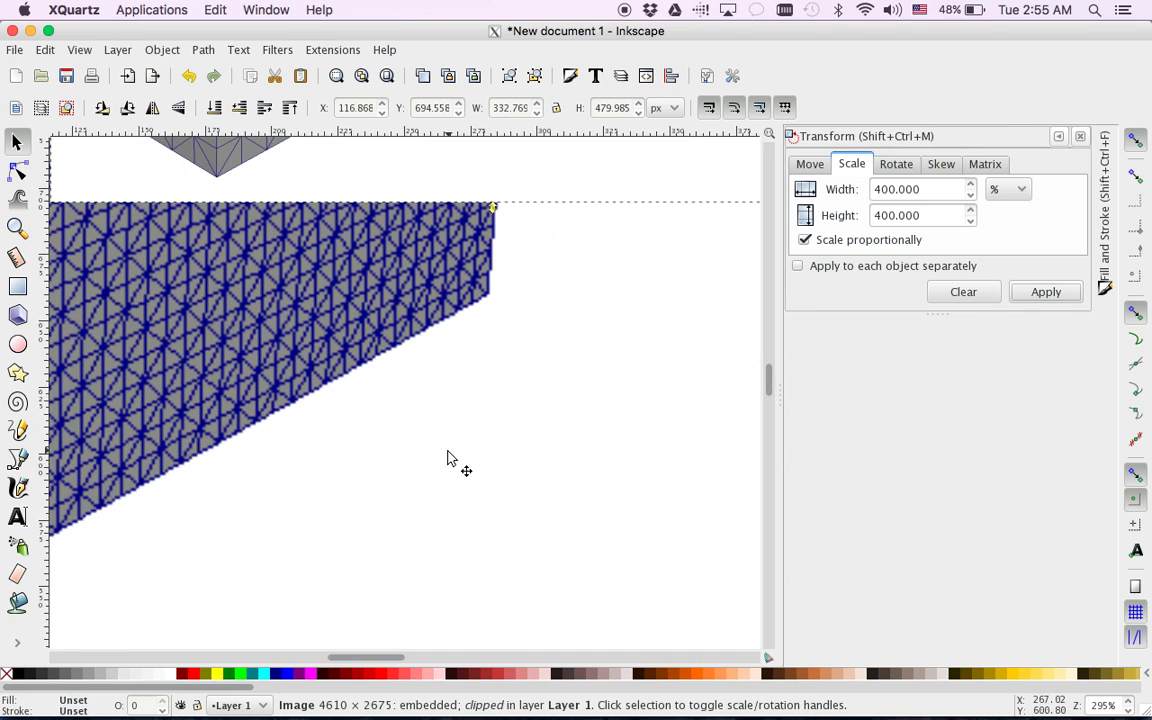
- Move the enlarged grey image right and down on the page
scroll(447, 458, "down", 2)
key("plus")
key("plus")
left_click(1063, 136)
key("minus")
key("minus")
key("minus")
key("minus")
key("minus")
key("minus")
left_click_drag(630, 231, 768, 291)
key("ctrl+Up")
- In ParaView, scroll to the Styling properties and select the Line Width value
left_click(496, 231)
left_click_drag(293, 437, 289, 490)
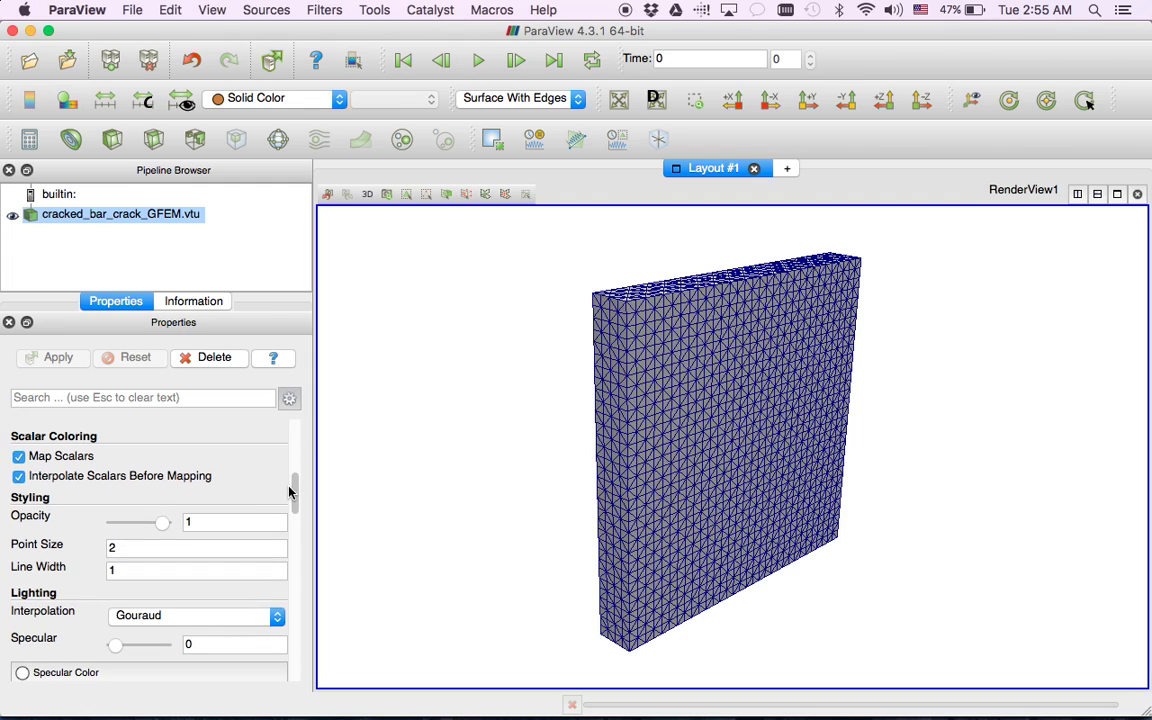
double_click(168, 576)
- Set the mesh Line Width to 8
type("8")
left_click(177, 548)
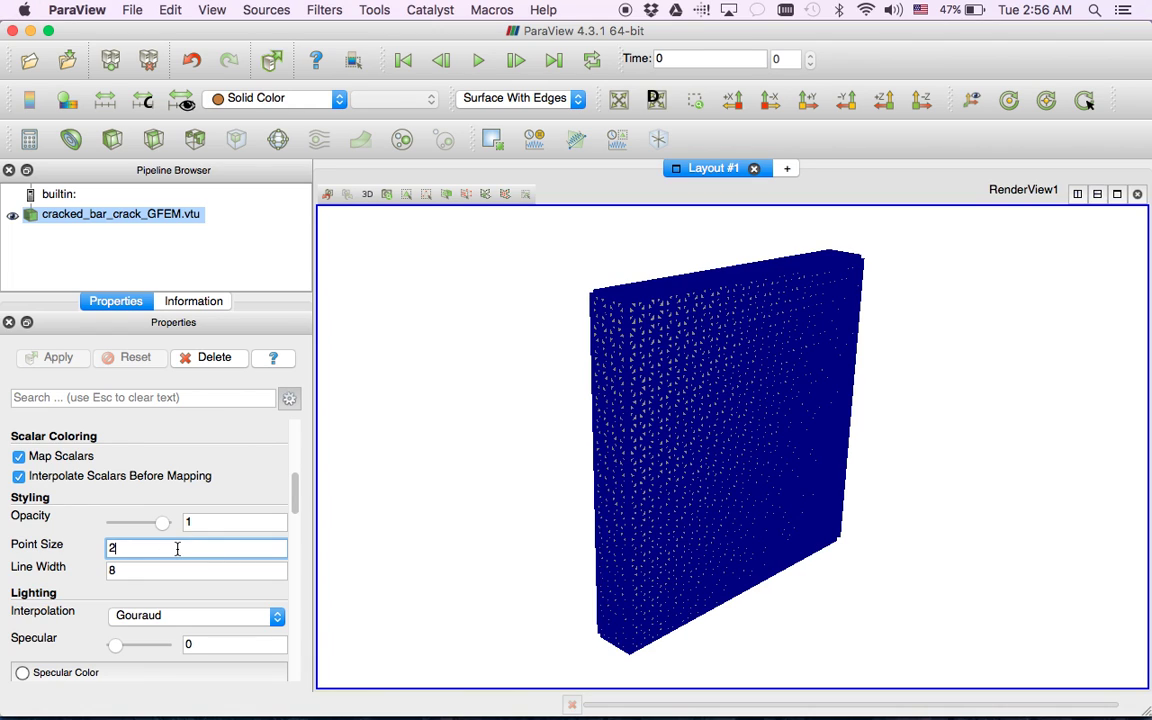
left_click(131, 10)
left_click(165, 144)
- Save a screenshot 4610 pixels wide as Image3
double_click(503, 281)
type("4610")
key("Tab")
left_click(580, 469)
type("Image3")
left_click(887, 485)
- Import Image3.png into Inkscape with File > Import
key("ctrl+Up")
left_click(470, 300)
left_click(163, 48)
left_click(66, 229)
left_click(395, 249)
left_click(950, 652)
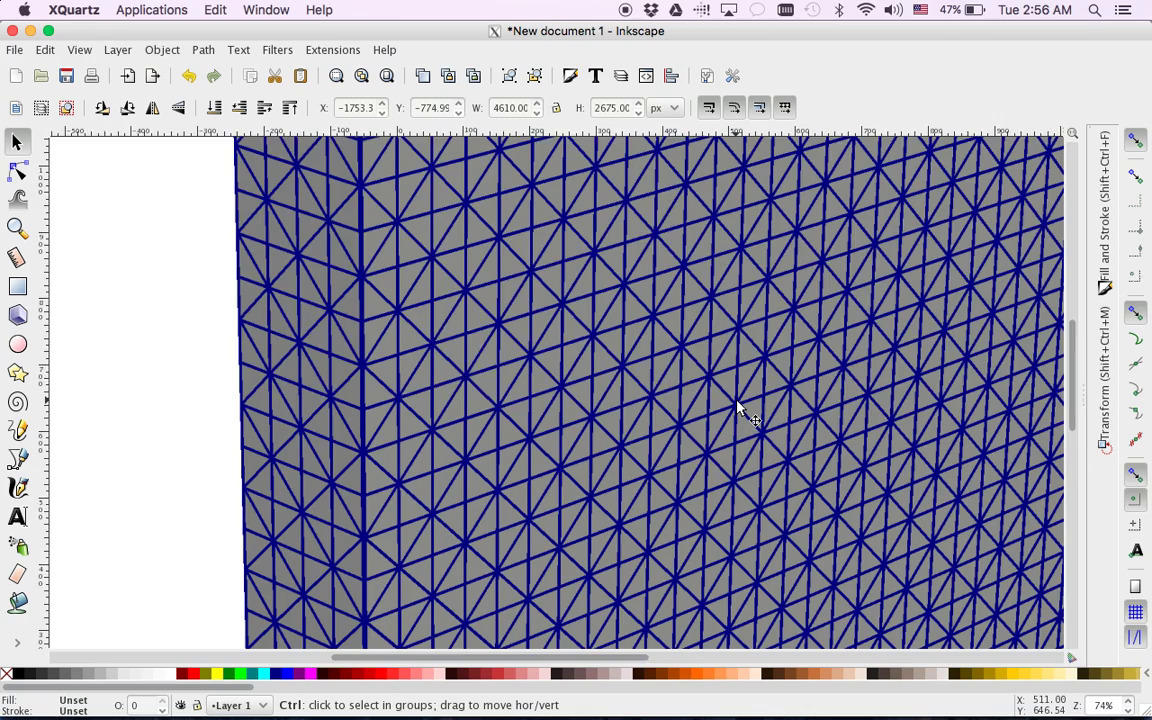
- Drag the imported mesh image off to the upper right of the page
scroll(737, 408, "up", 1, "ctrl")
scroll(737, 408, "down", 4, "ctrl")
left_click_drag(818, 398, 720, 419)
scroll(733, 203, "up", 4, "ctrl")
scroll(735, 205, "down", 2, "ctrl")
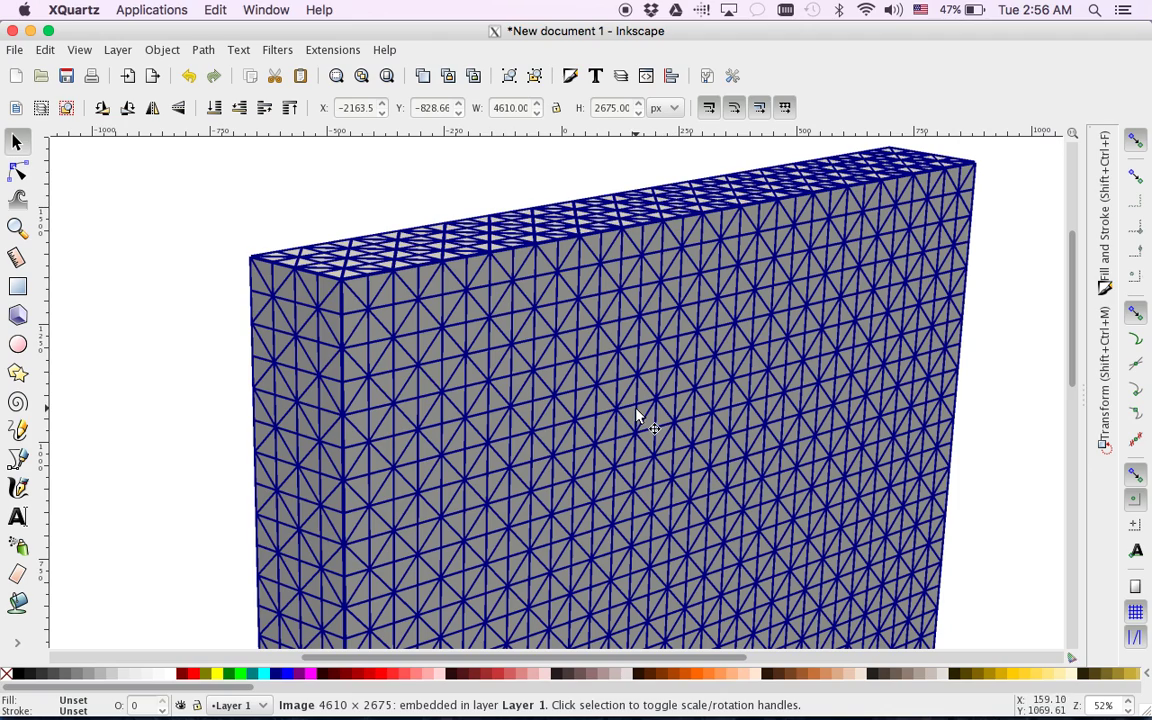
scroll(637, 411, "up", 1)
scroll(637, 411, "down", 6)
scroll(637, 414, "up", 1, "ctrl")
scroll(637, 414, "down", 2, "ctrl")
scroll(637, 412, "down", 2, "ctrl")
scroll(625, 391, "down", 5)
scroll(625, 391, "up", 10)
scroll(625, 391, "down", 5)
left_click_drag(626, 390, 458, 406)
scroll(440, 405, "up", 3, "ctrl")
scroll(442, 404, "down", 6, "ctrl")
left_click_drag(425, 443, 717, 347)
- Draw a crop rectangle over the new mesh image and clip the image to it
left_click(17, 285)
left_click_drag(674, 267, 778, 404)
left_click(669, 264)
left_click_drag(669, 264, 667, 260)
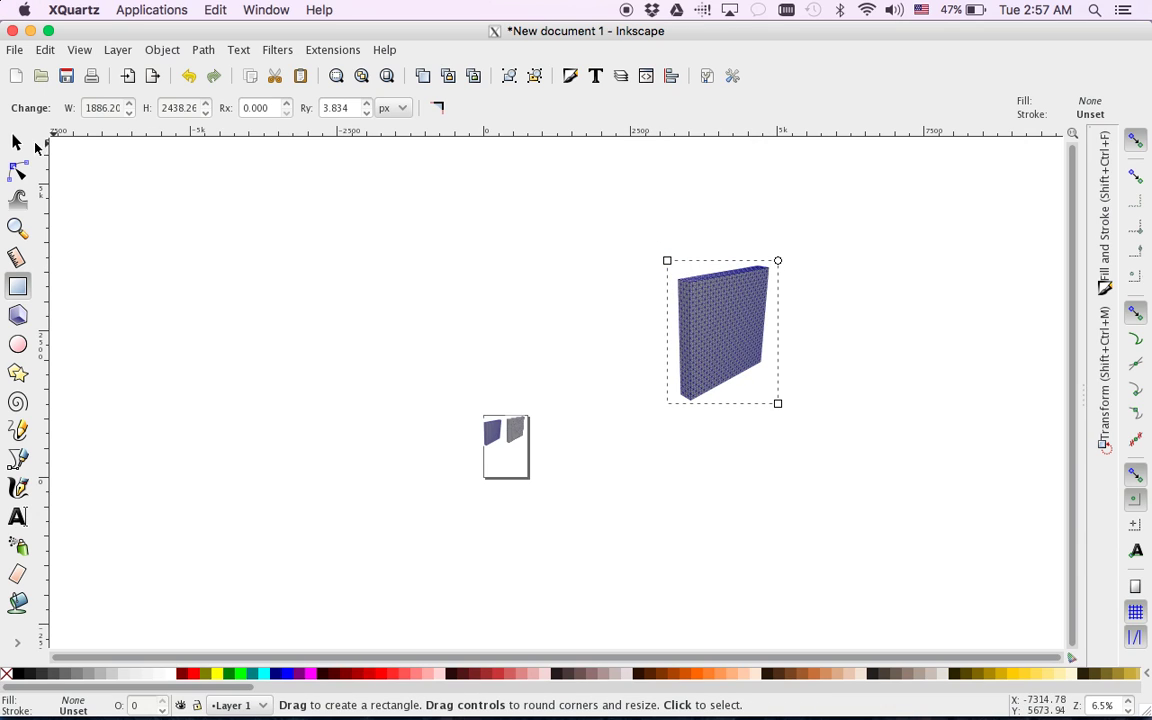
left_click(18, 143)
left_click_drag(509, 180, 1041, 429)
left_click(159, 47)
mouse_move(257, 181)
left_click(437, 191)
- Scale the cropped image to 20% width and drag it onto the page
left_click(1104, 350)
double_click(940, 186)
type("20")
left_click(940, 216)
left_click(1046, 292)
left_click(681, 360)
left_click_drag(727, 334, 489, 478)
left_click(1053, 136)
- Move the blue mesh image up and the grey image up and left
scroll(492, 488, "down", 1, "ctrl")
scroll(492, 488, "up", 7, "ctrl")
scroll(449, 422, "up", 1, "ctrl")
scroll(437, 417, "up", 1)
scroll(450, 417, "down", 2)
left_click(612, 404)
scroll(476, 262, "down", 2)
scroll(432, 320, "up", 6)
left_click_drag(302, 314, 300, 256)
left_click_drag(480, 290, 456, 246)
- Place the lower blue image beside the grey one and nudge it level
left_click_drag(463, 571, 800, 213)
scroll(784, 244, "up", 1, "ctrl")
scroll(757, 272, "down", 2)
scroll(757, 272, "up", 4)
left_click_drag(753, 333, 761, 327)
left_click(338, 242)
- Switch to ParaView and export the view at 5000 x 5000 pixels as Image1
key("ctrl+Up")
left_click(473, 283)
left_click(135, 12)
left_click(196, 145)
double_click(509, 283)
type("5000")
key("Tab")
type("5000")
left_click(591, 474)
type("Image")
type("1")
left_click(872, 481)
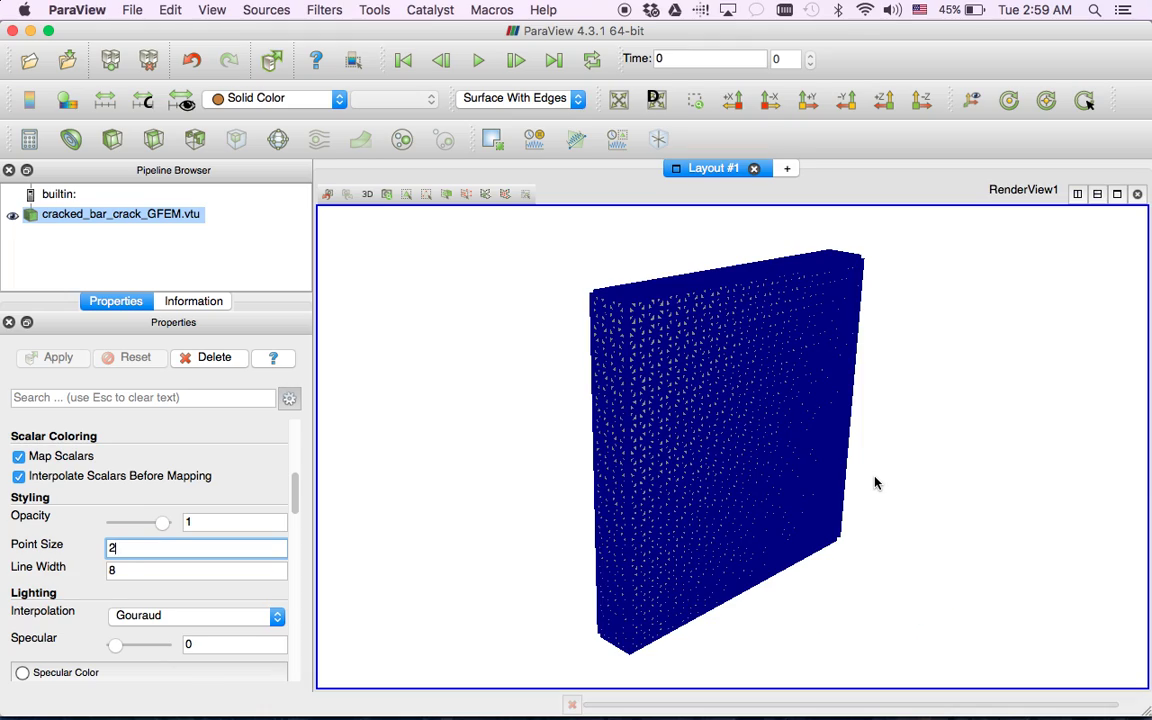
- Import Image4.png into the Inkscape document
key("ctrl+Up")
left_click(400, 288)
left_click(15, 49)
left_click(45, 228)
left_click(643, 271)
left_click(965, 650)
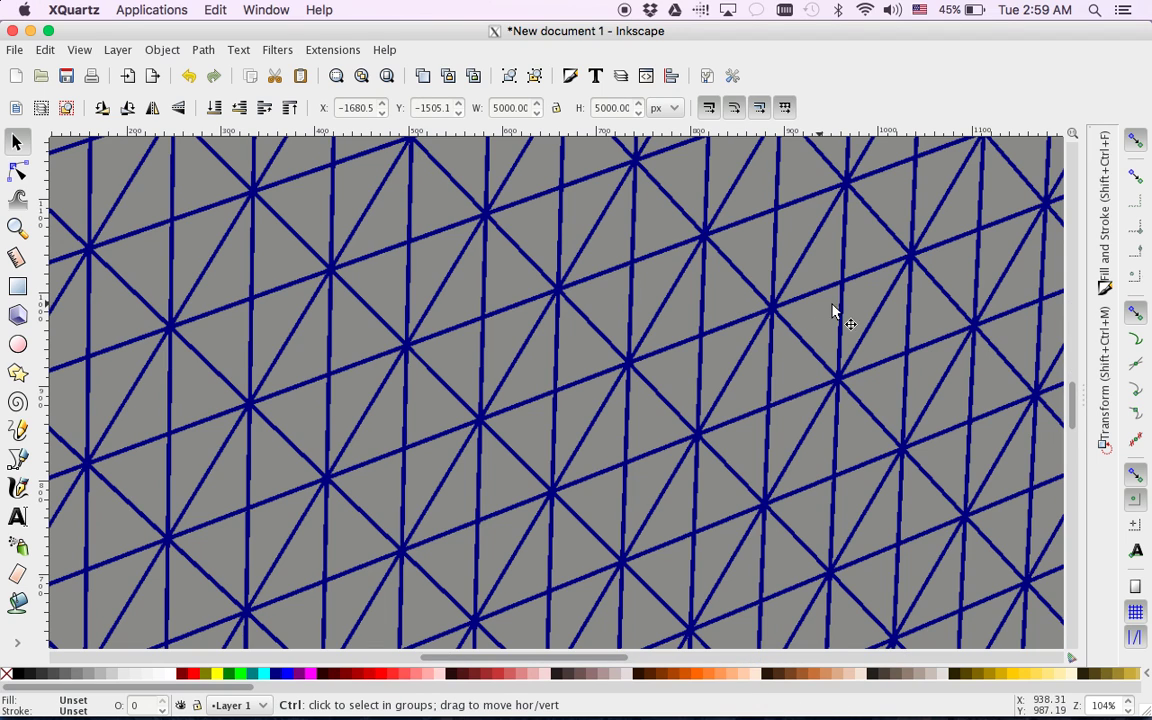
- Drag the newly imported mesh image far to the left of the page
scroll(835, 311, "up", 3, "ctrl")
scroll(838, 311, "down", 9, "ctrl")
left_click_drag(823, 329, 548, 355)
scroll(548, 355, "down", 1, "ctrl")
scroll(548, 355, "up", 3, "ctrl")
scroll(563, 355, "up", 3)
scroll(563, 355, "up", 2)
scroll(563, 355, "down", 3)
scroll(563, 355, "up", 1, "ctrl")
scroll(563, 355, "down", 1, "ctrl")
- In ParaView, check the screenshot width and height (535) settings, then close without saving
key("ctrl+Up")
left_click(437, 306)
left_click(132, 10)
left_click(212, 145)
left_click(490, 279)
left_click(616, 279)
double_click(616, 279)
left_click(446, 211)
- Back in Inkscape, delete the newly imported oversized mesh image
key("ctrl+Up")
left_click(405, 272)
left_click(864, 198)
left_click(755, 240)
key("Delete")
scroll(995, 393, "up", 5, "ctrl")
- Drag the right blue mesh image down and left, beneath the blue and grey pair
left_click_drag(966, 278, 700, 515)
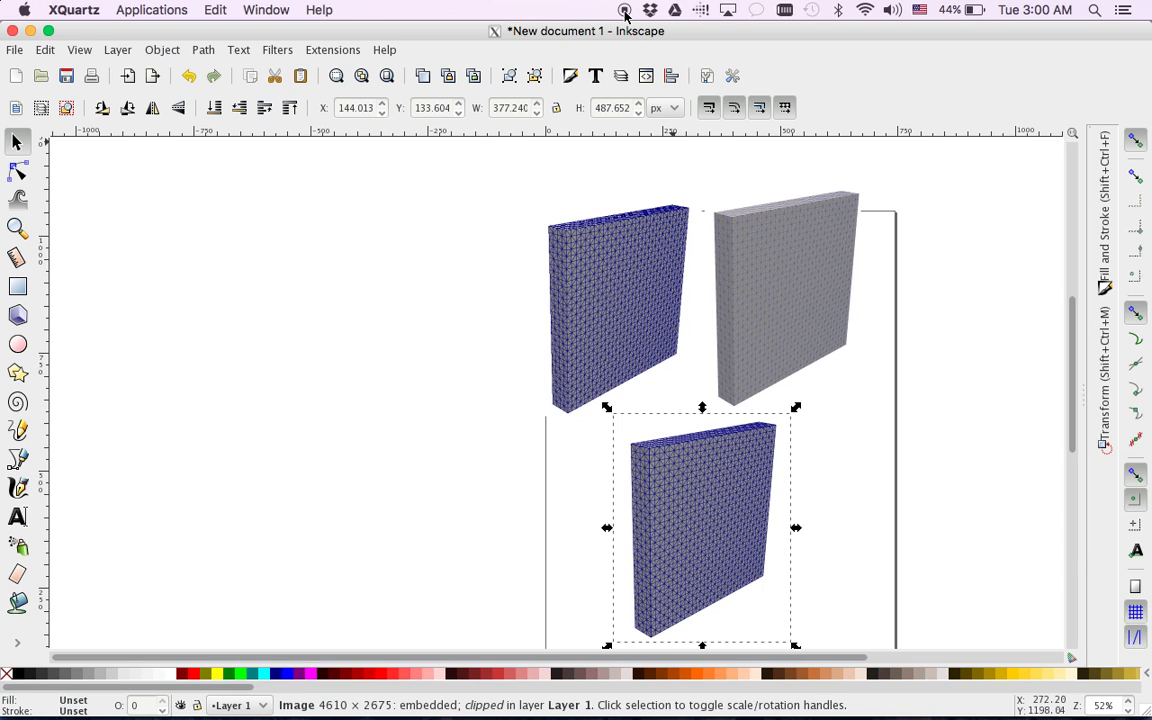